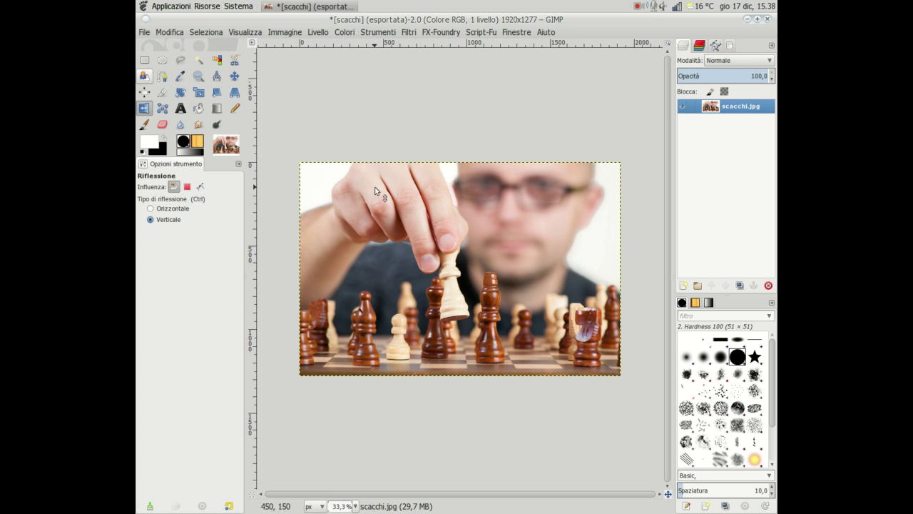
Step: In Scale Image, set the width to 640 (640 × 426 px) and unlink width from height
left_click(287, 32)
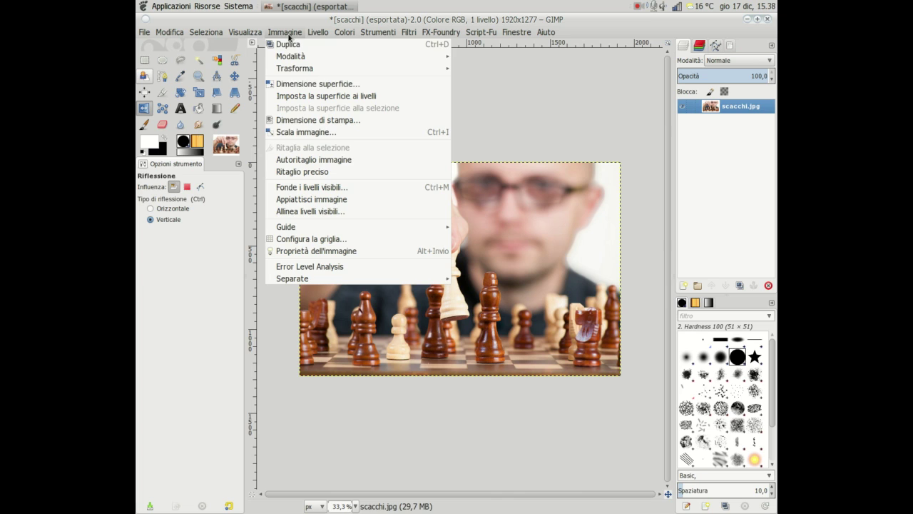
left_click(319, 132)
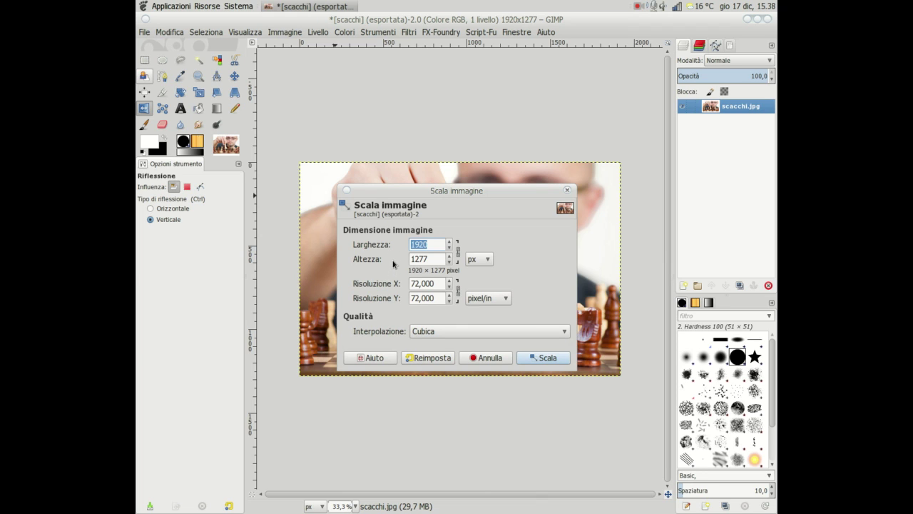
left_click(438, 244)
double_click(436, 244)
type("640")
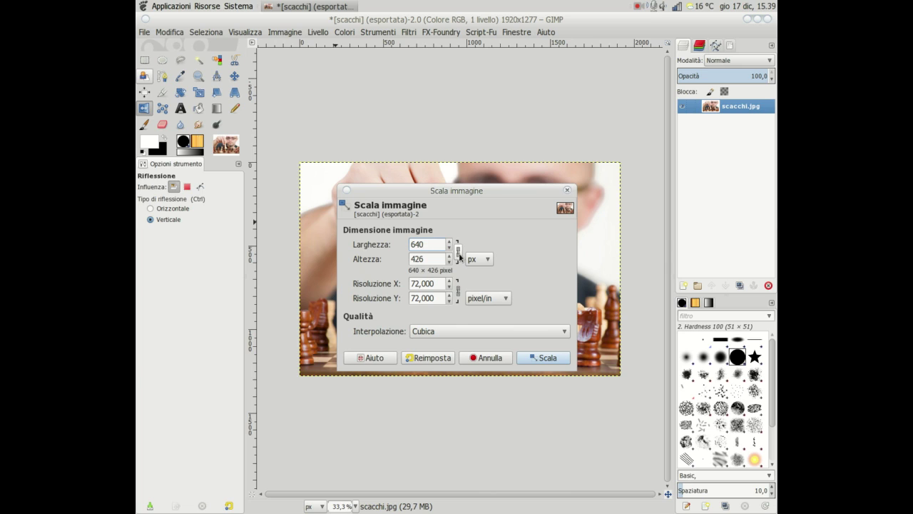
left_click(458, 251)
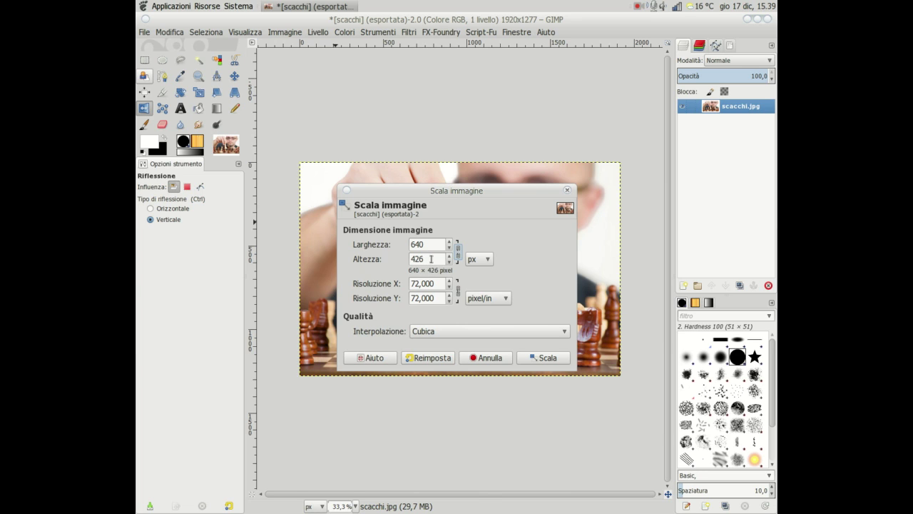
Step: Squash the photo to 320 × 426 pixels, then undo it back to 1920 × 1277
left_click_drag(430, 245, 386, 225)
type("320")
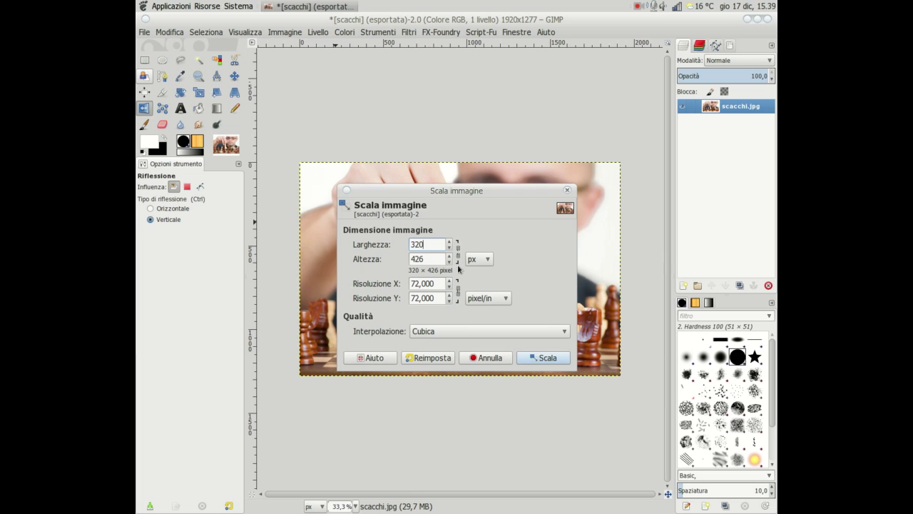
left_click(559, 361)
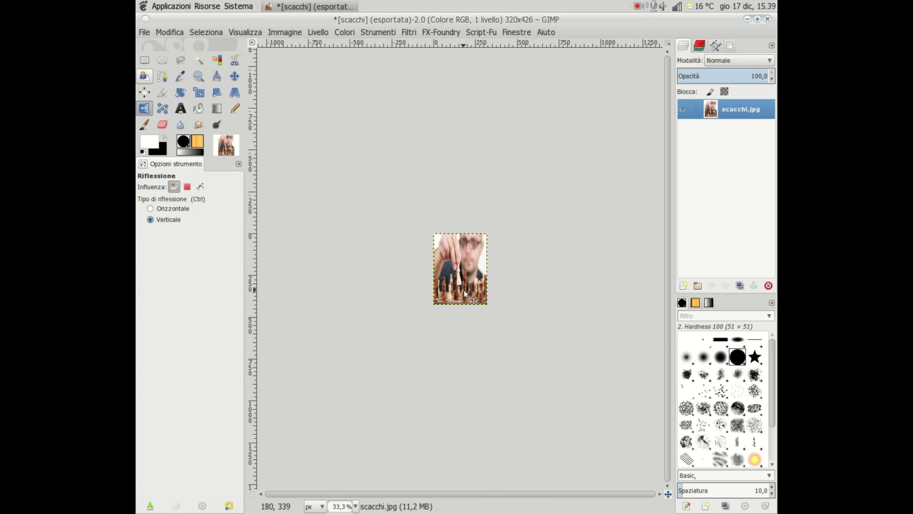
key("ctrl+z")
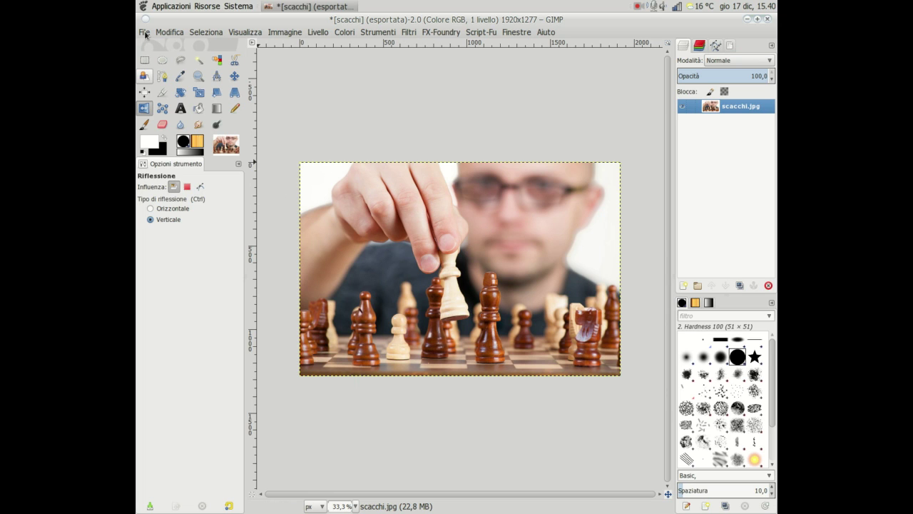
Step: Start Export As and rename the file to 'scacchi bis.jpg'
left_click(144, 33)
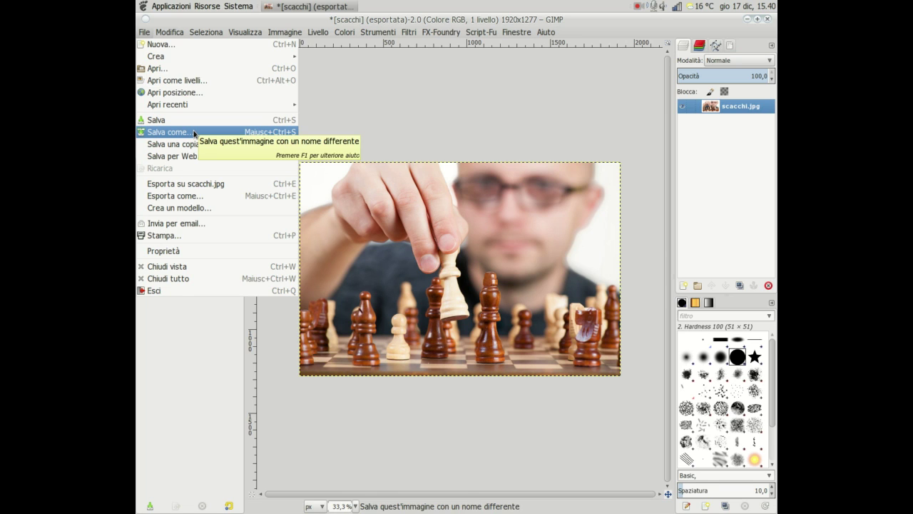
left_click(203, 201)
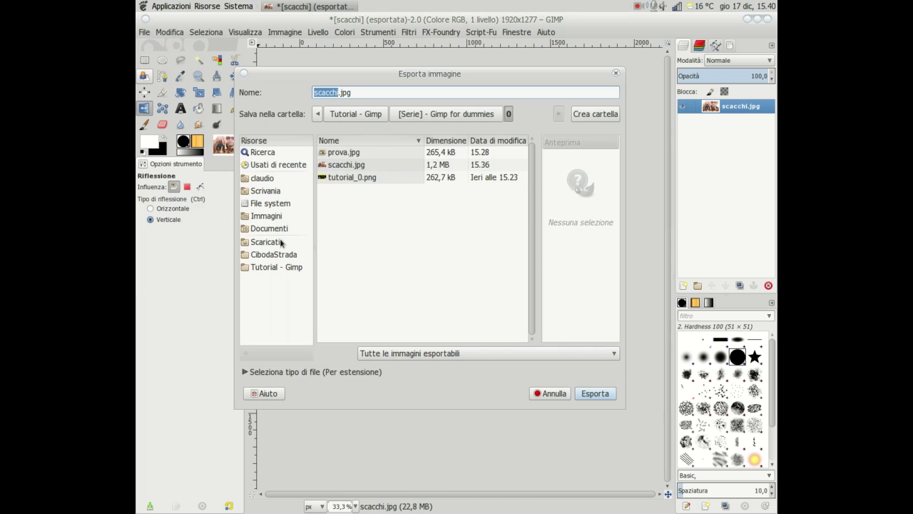
left_click(325, 92)
type("bis")
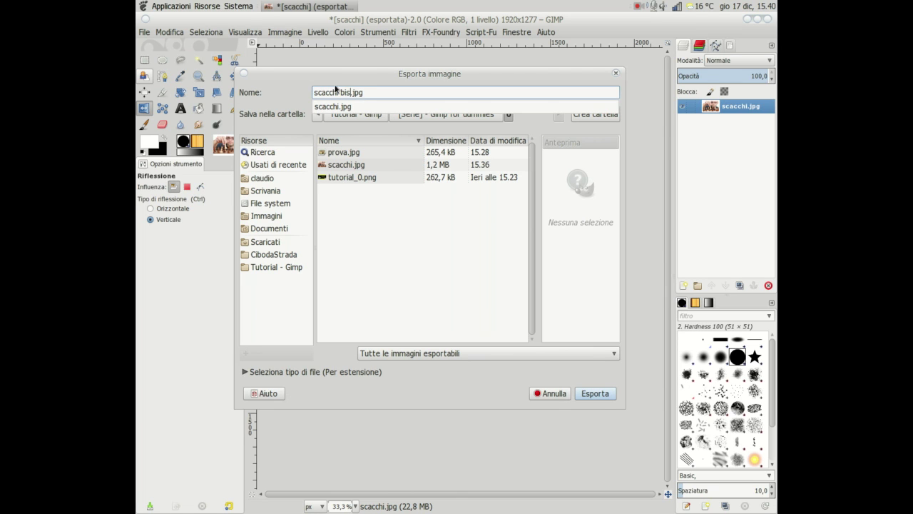
left_click(358, 74)
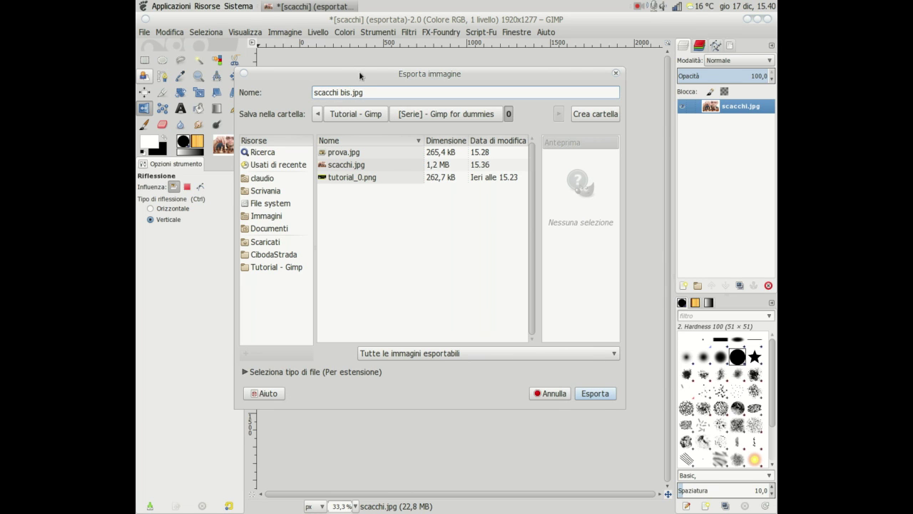
Step: Confirm the export to reach the JPEG options, and toggle the image preview off and on
left_click(592, 394)
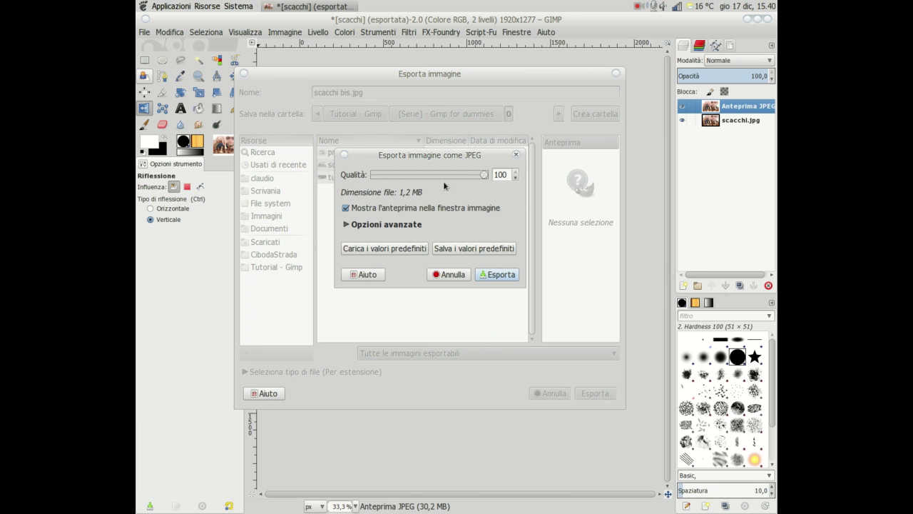
left_click_drag(441, 158, 442, 193)
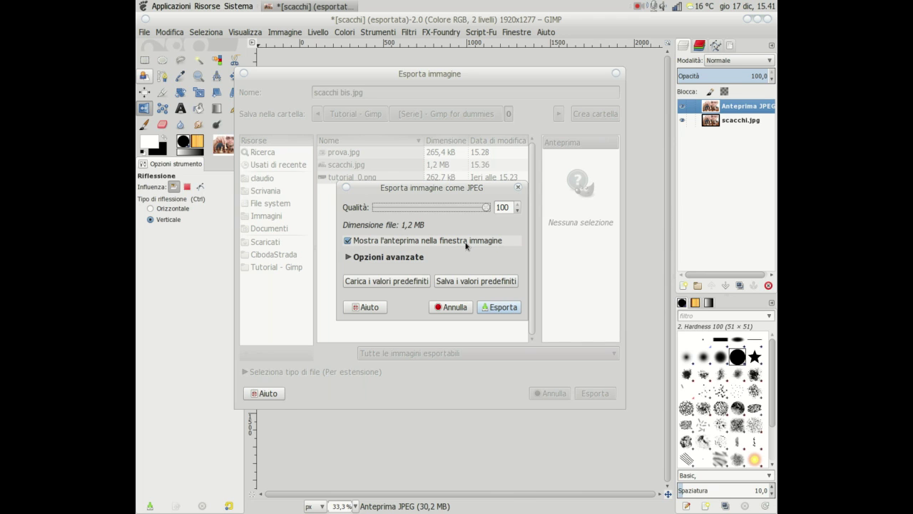
left_click(348, 241)
left_click(348, 241)
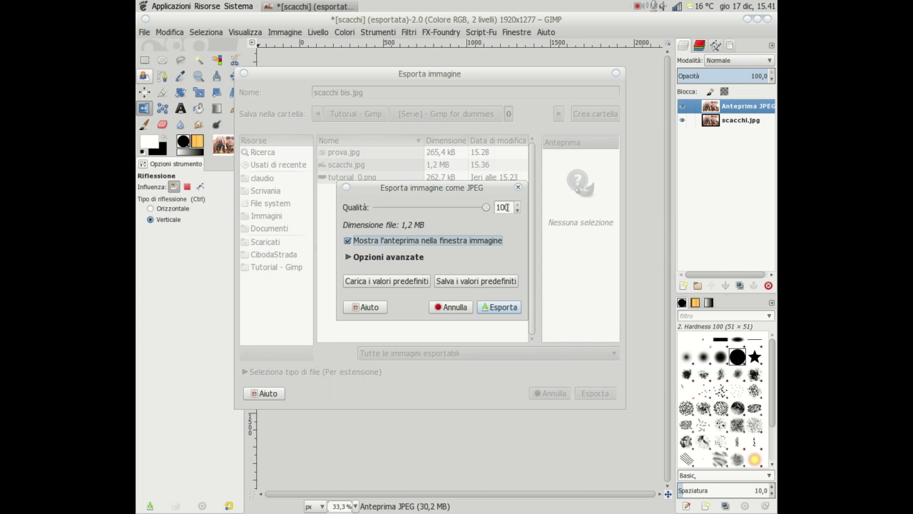
Step: Lower JPEG quality to about 90 to compare file size, then return it to 100 (≈1.2 MB)
left_click(488, 209)
left_click_drag(488, 210, 476, 209)
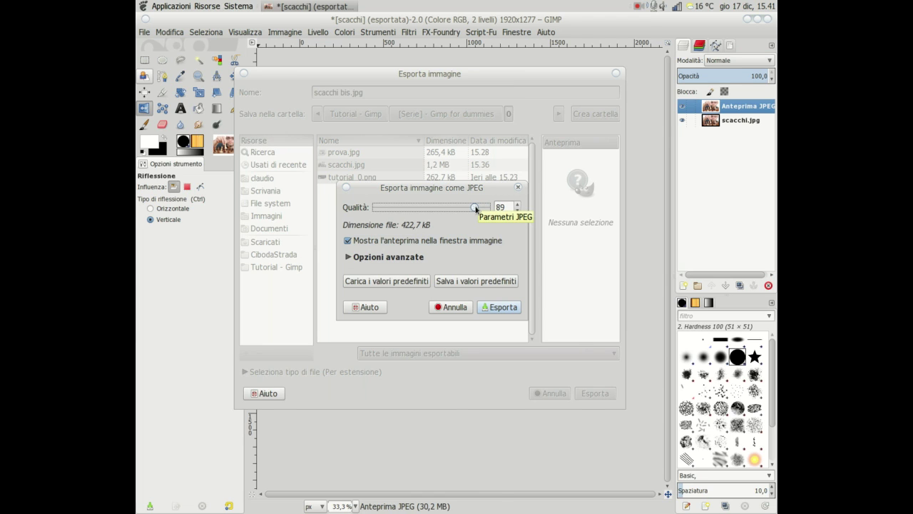
left_click(519, 207)
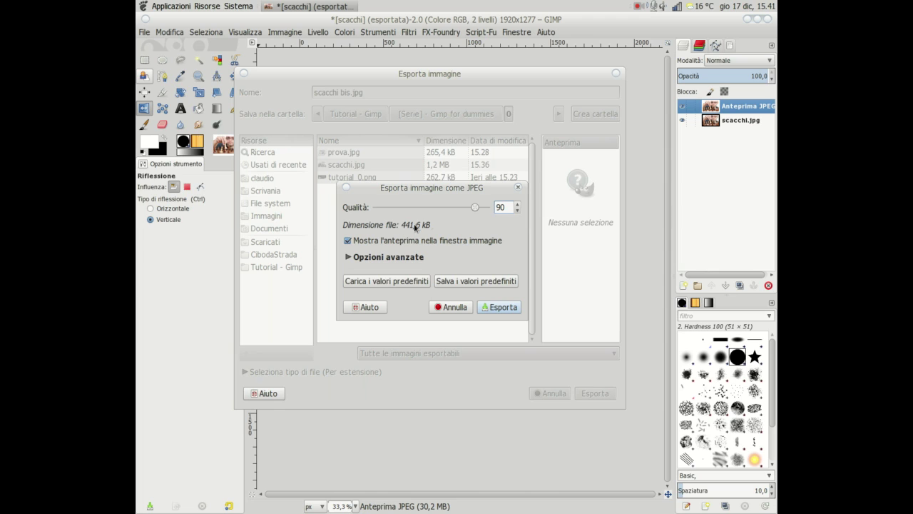
left_click(485, 208)
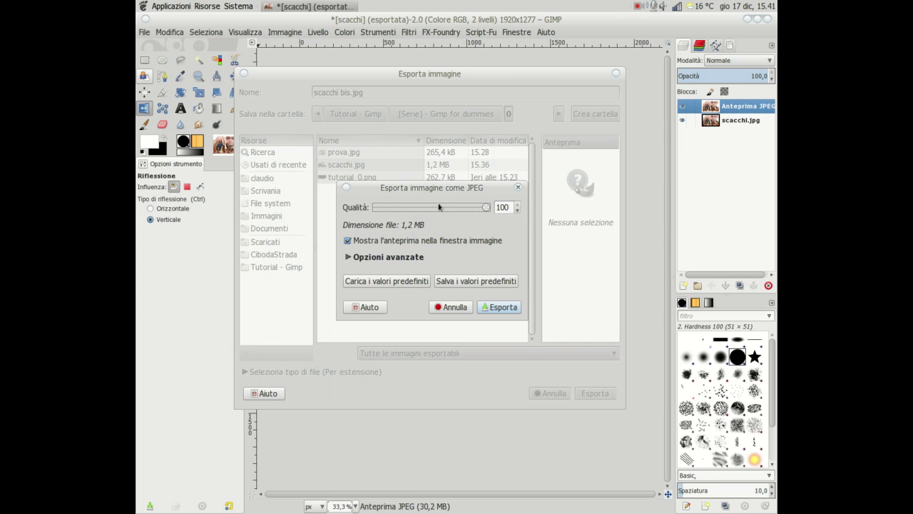
double_click(505, 207)
type("70")
key("Return")
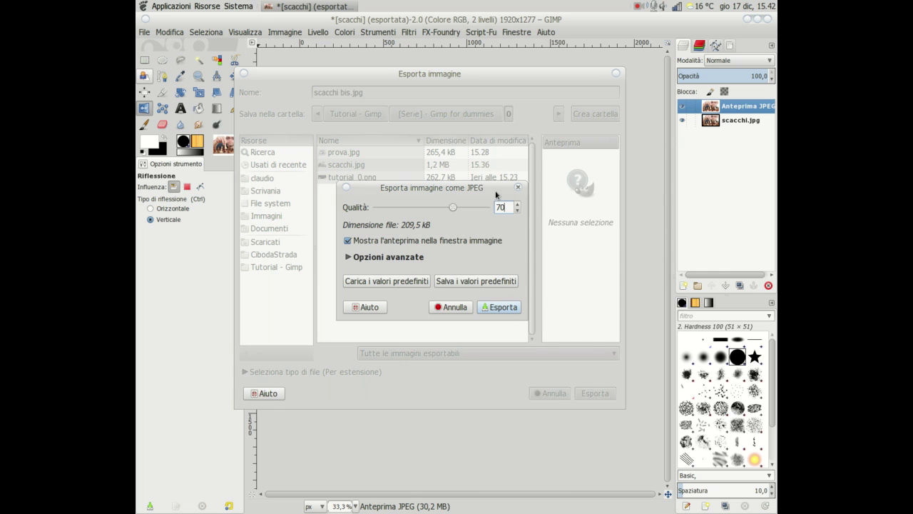
left_click(506, 308)
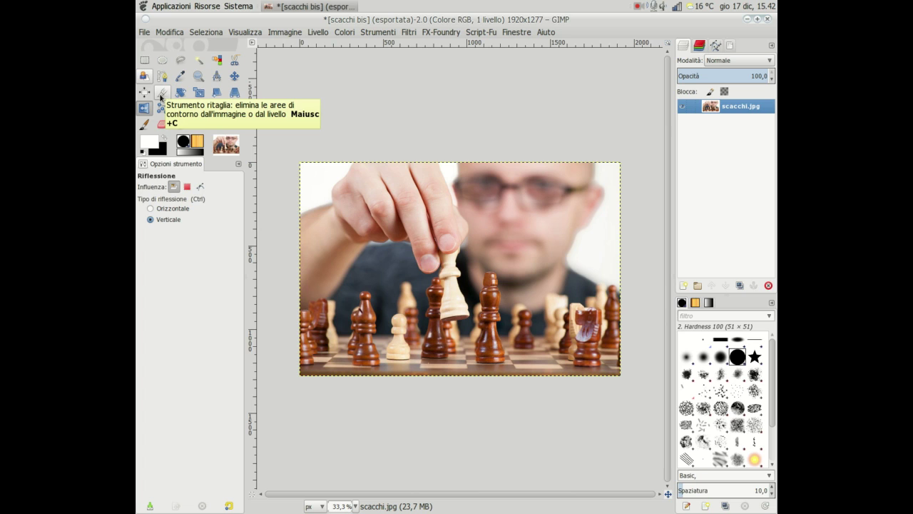
Step: Crop the photo to its left 1011×1277 part showing the hand and pieces
left_click(161, 92)
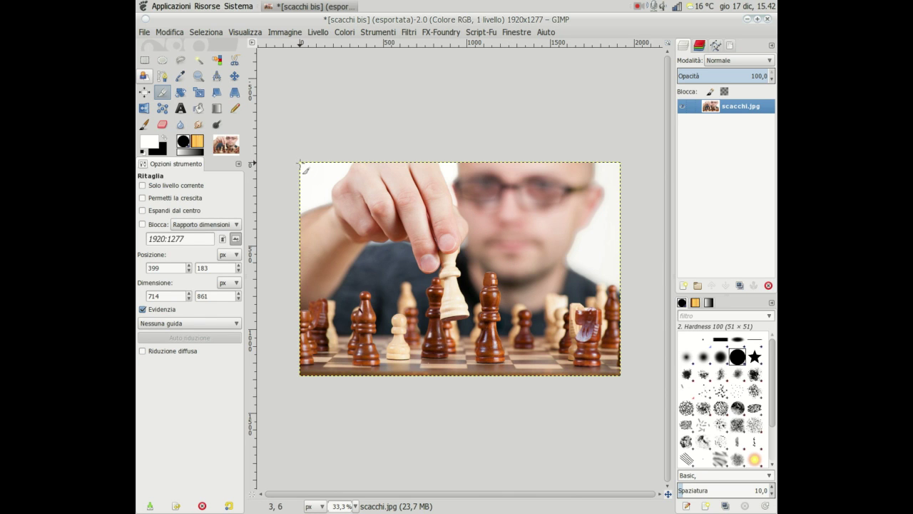
mouse_move(300, 164)
left_mouse_down()
mouse_move(475, 349)
mouse_move(473, 385)
mouse_move(391, 226)
mouse_move(479, 360)
mouse_move(469, 385)
left_mouse_up()
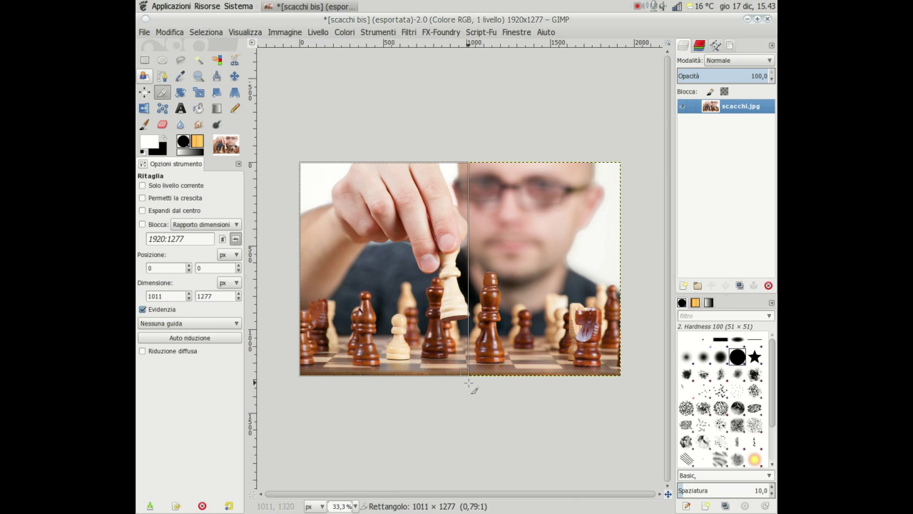
left_click_drag(469, 384, 471, 385)
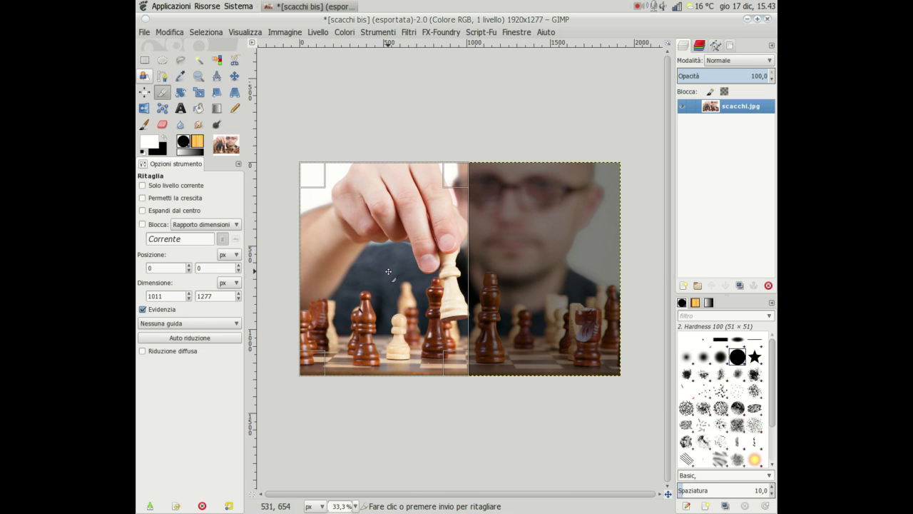
left_click(338, 297)
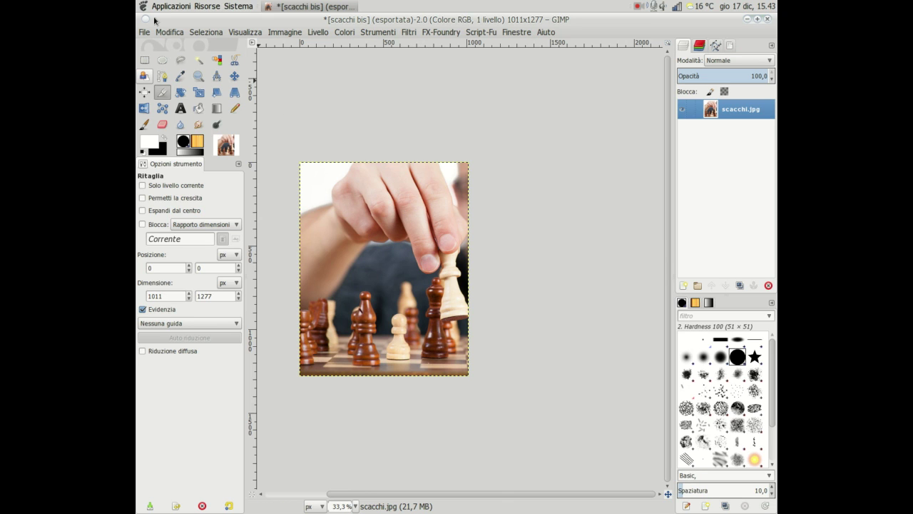
left_click(169, 32)
Step: Undo the left crop, then crop to a 345×494 area around the lower-right knight
left_click(171, 45)
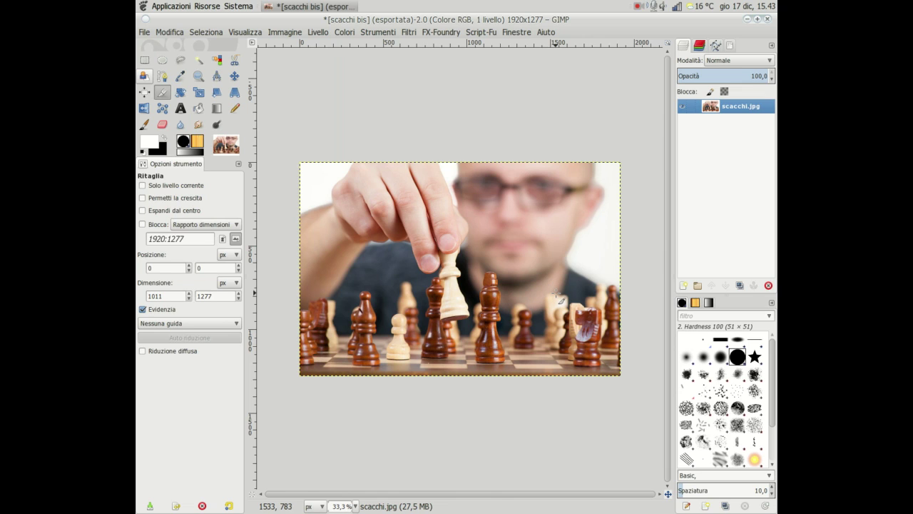
left_click_drag(556, 293, 615, 379)
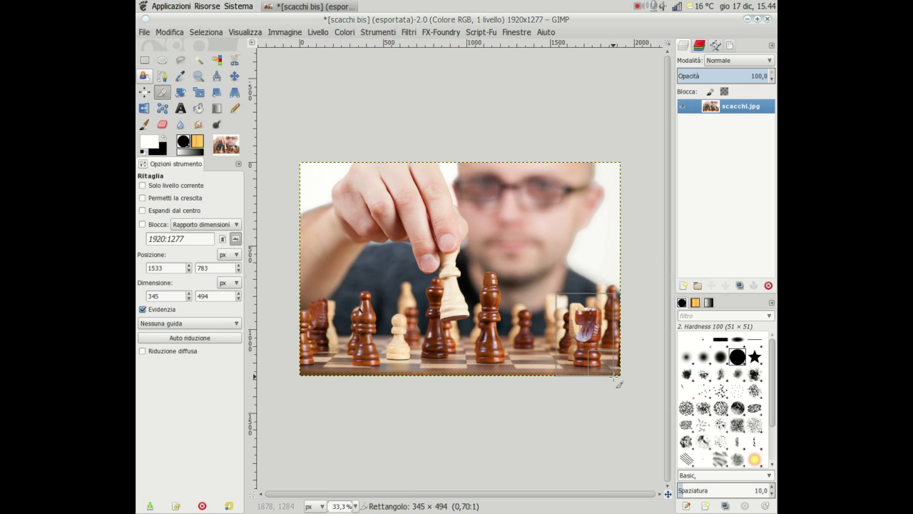
left_click_drag(614, 378, 613, 378)
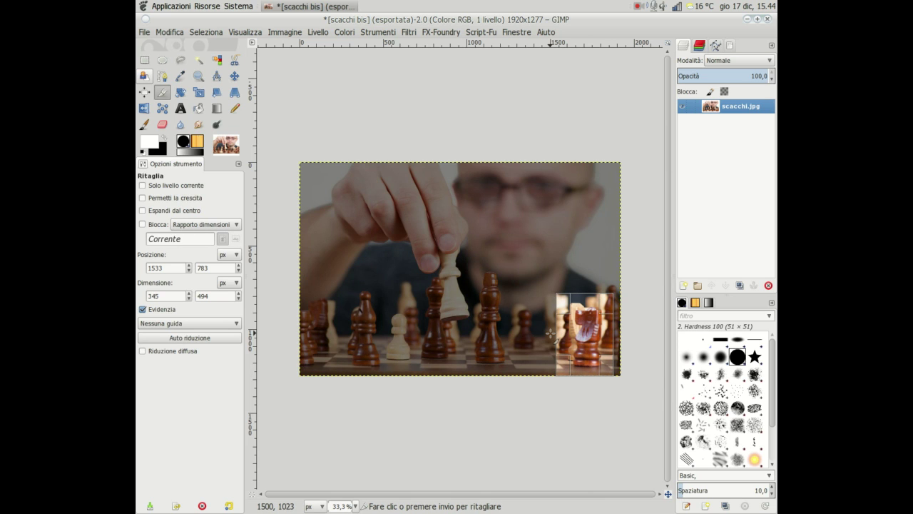
key("Return")
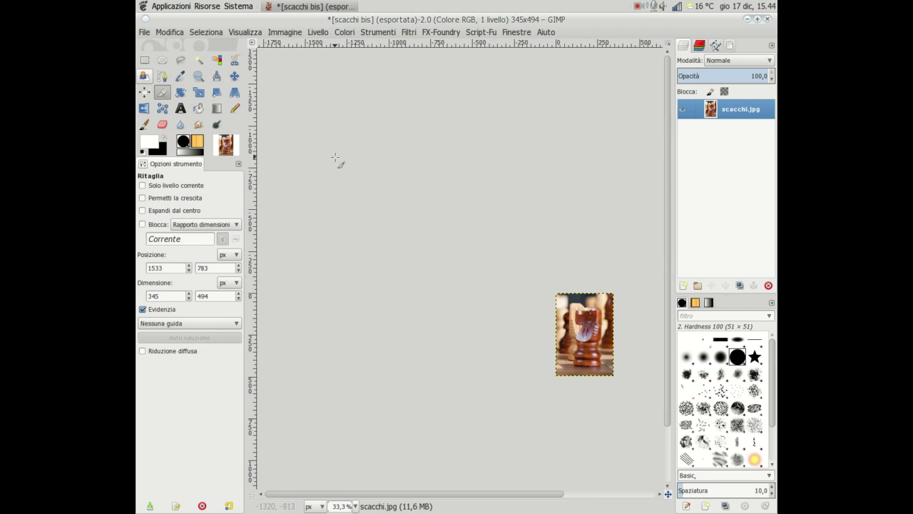
Step: Undo the knight crop, restoring the full 1920×1277 photo
left_click(174, 37)
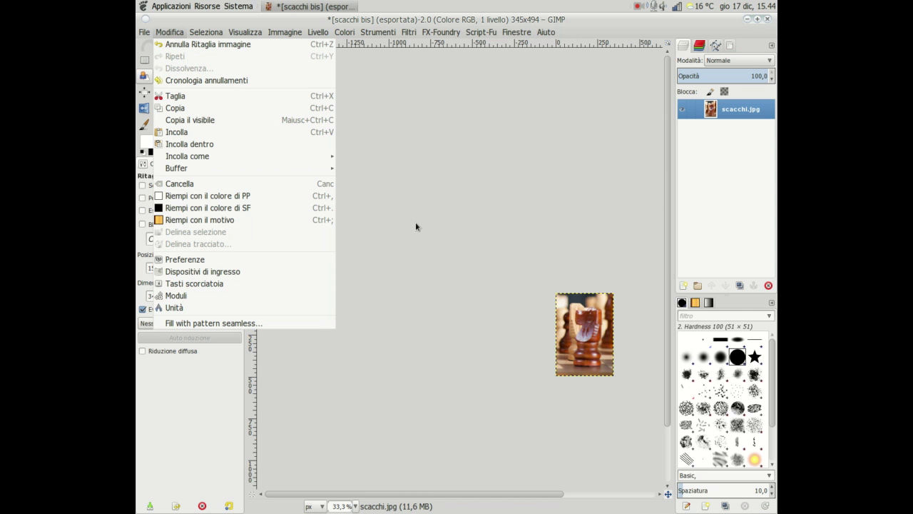
key("ctrl+z")
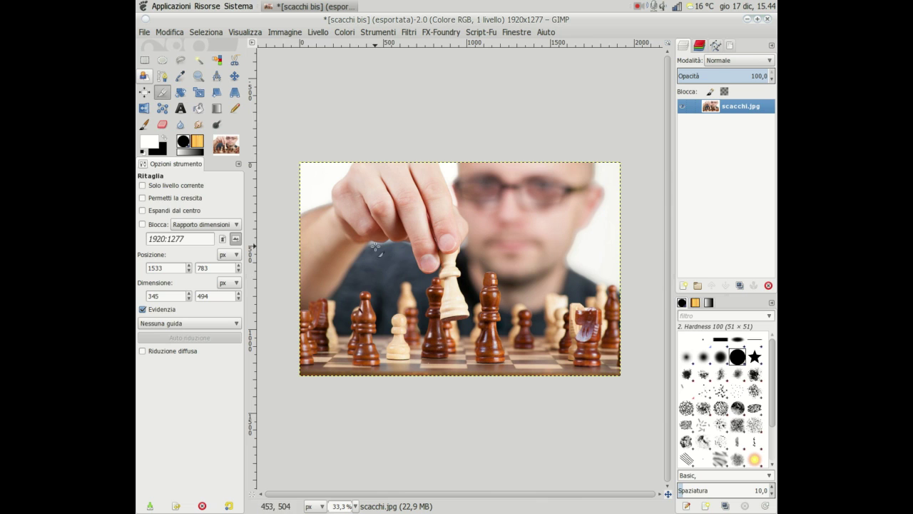
left_click(283, 32)
mouse_move(295, 68)
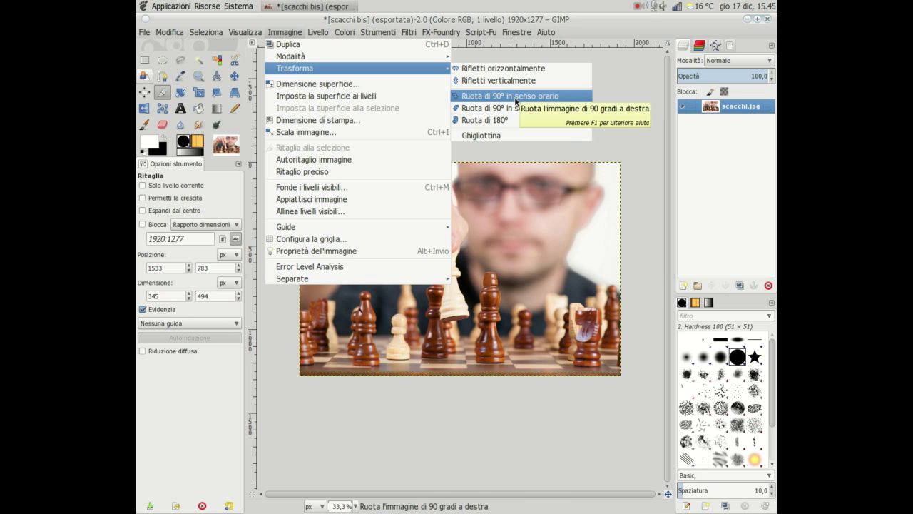
left_click(514, 102)
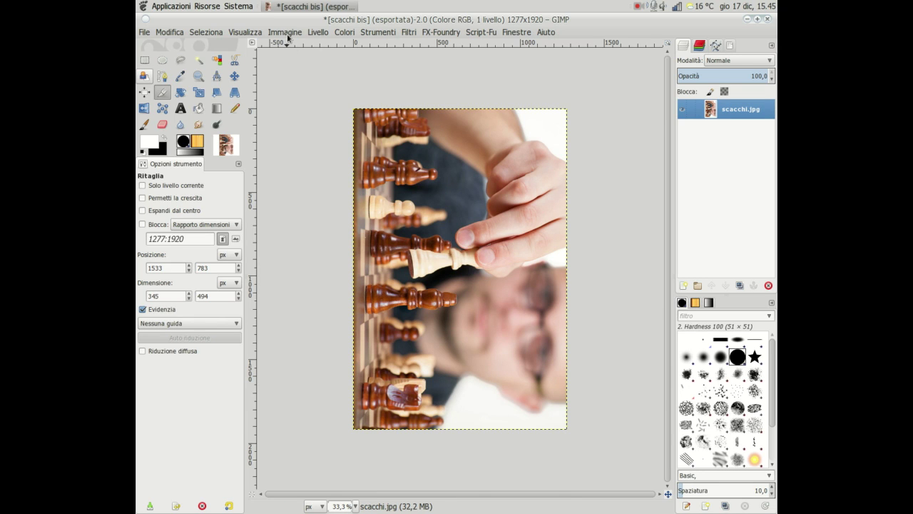
left_click(286, 32)
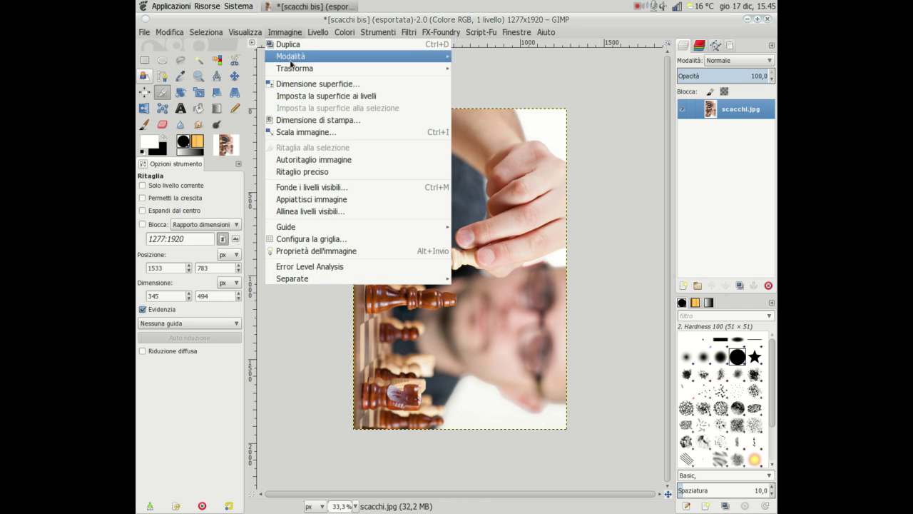
mouse_move(356, 68)
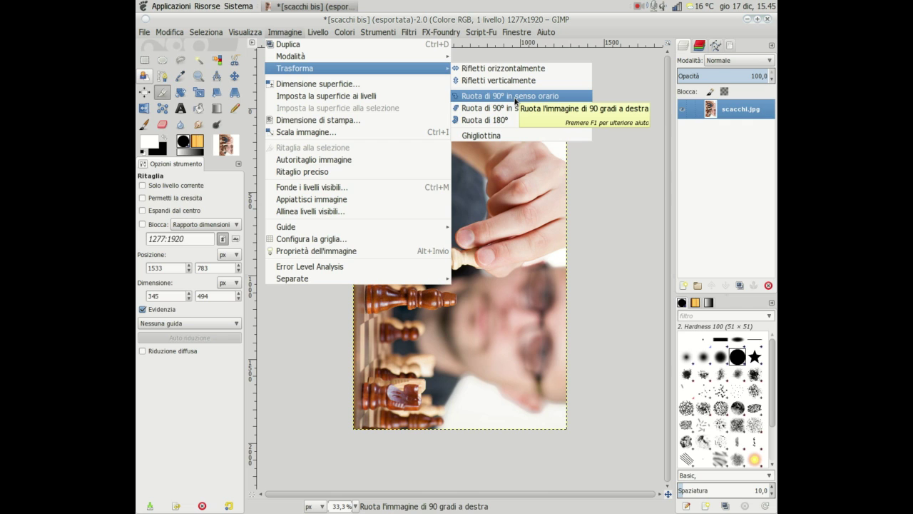
left_click(515, 96)
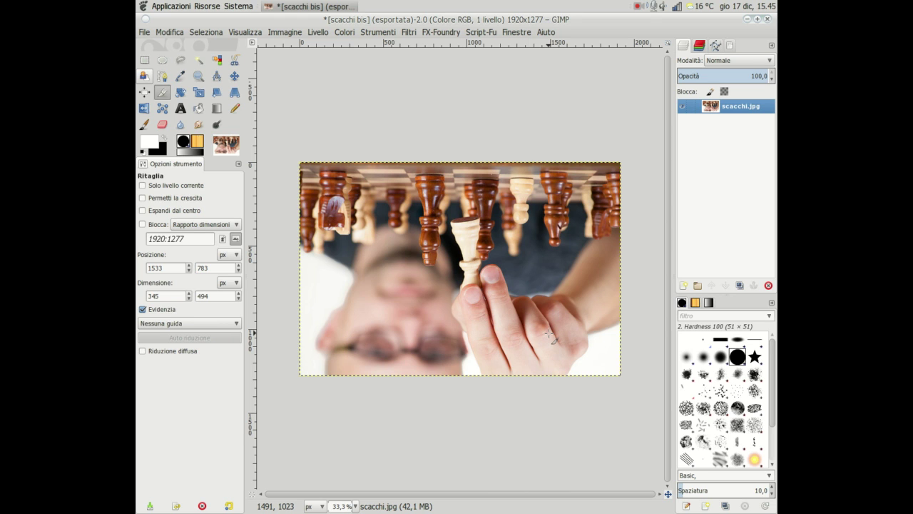
key("ctrl+z")
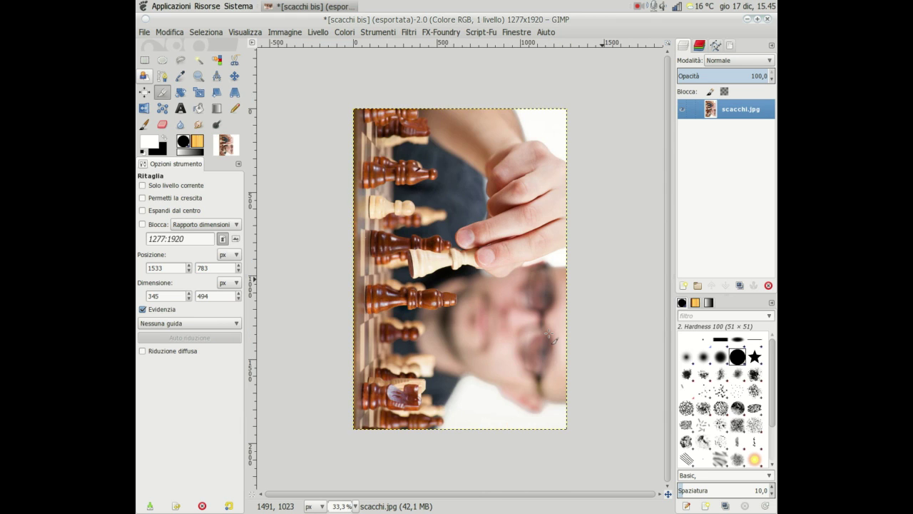
key("ctrl+z")
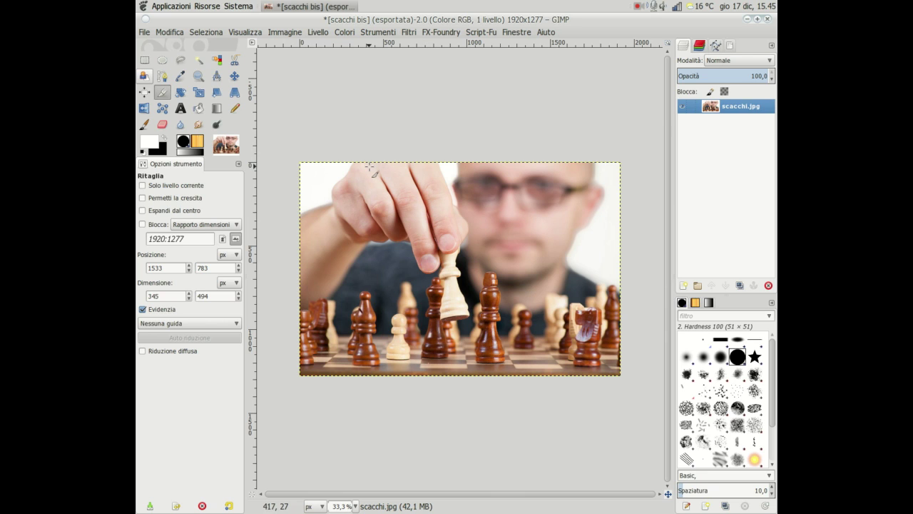
Step: Flip the image vertically with Immagine > Trasforma > Rifletti verticalmente
left_click(276, 34)
mouse_move(295, 68)
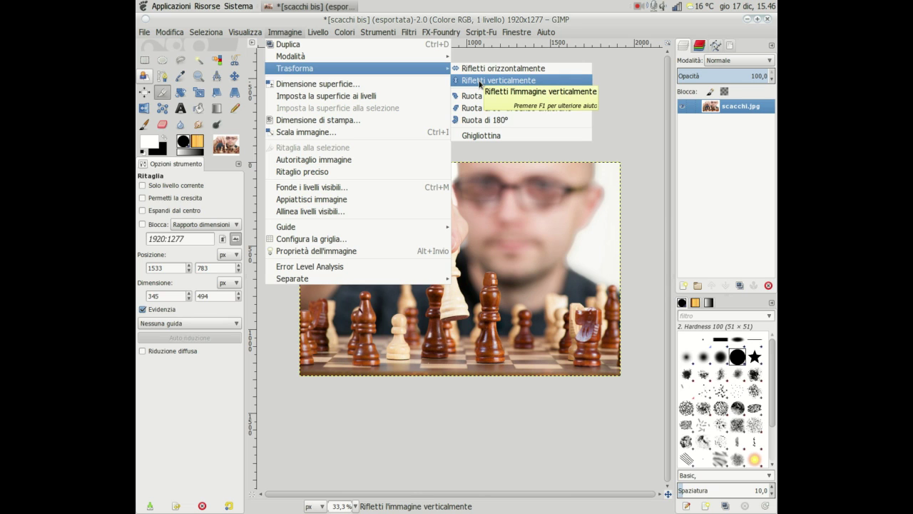
left_click(480, 80)
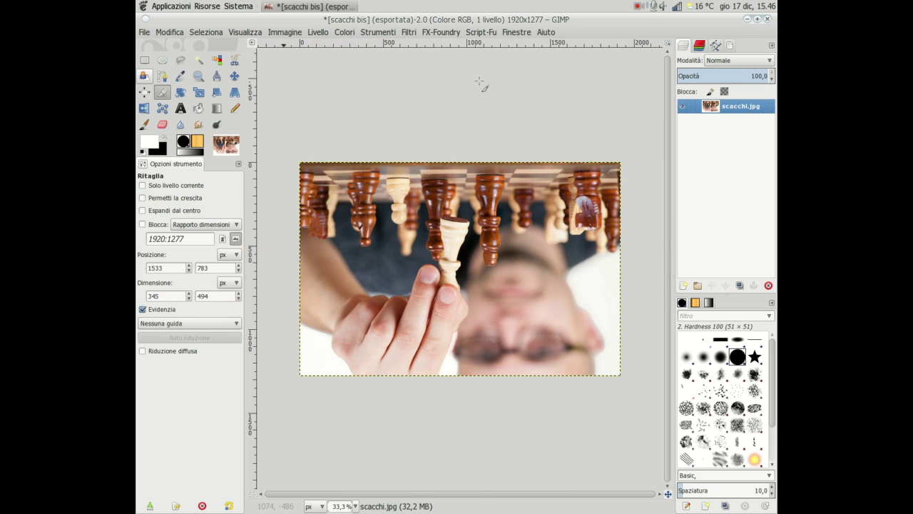